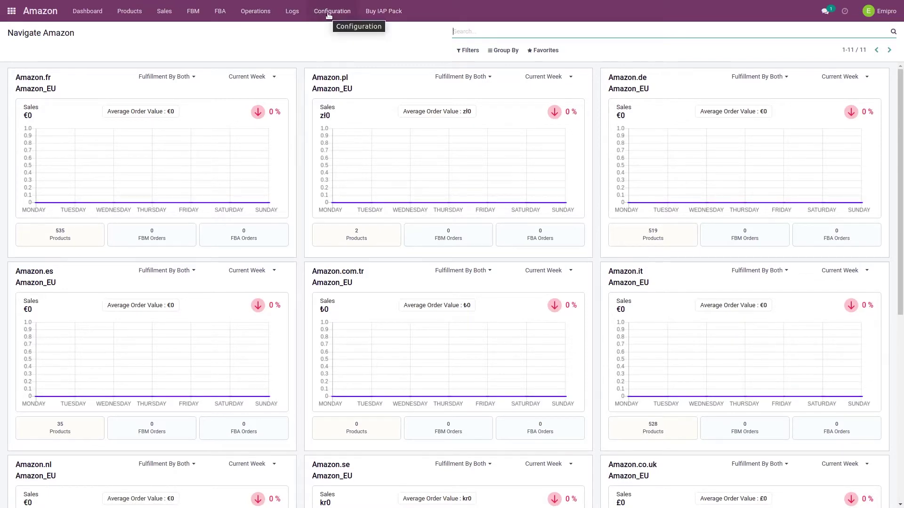
# Step: Open the connector's Settings and select Amazon_EU as the seller
pyautogui.click(328, 15)
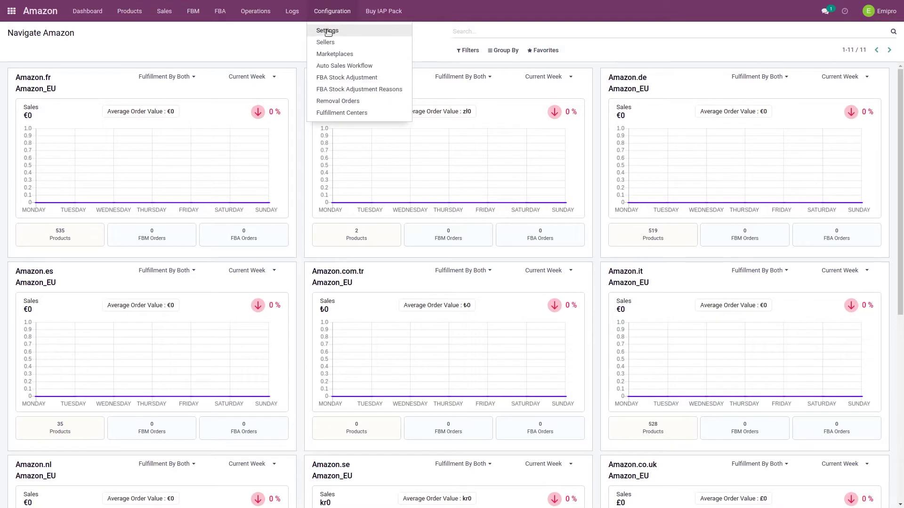
pyautogui.click(327, 30)
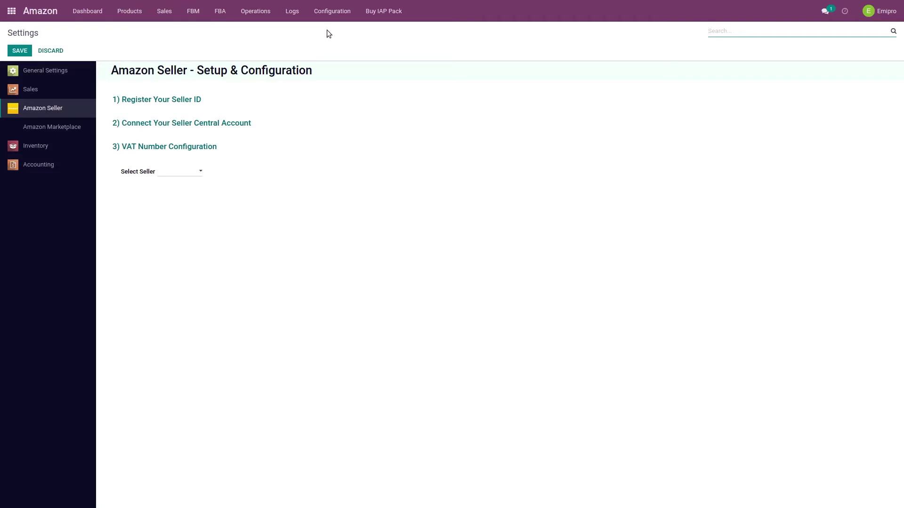
pyautogui.click(178, 172)
pyautogui.click(183, 191)
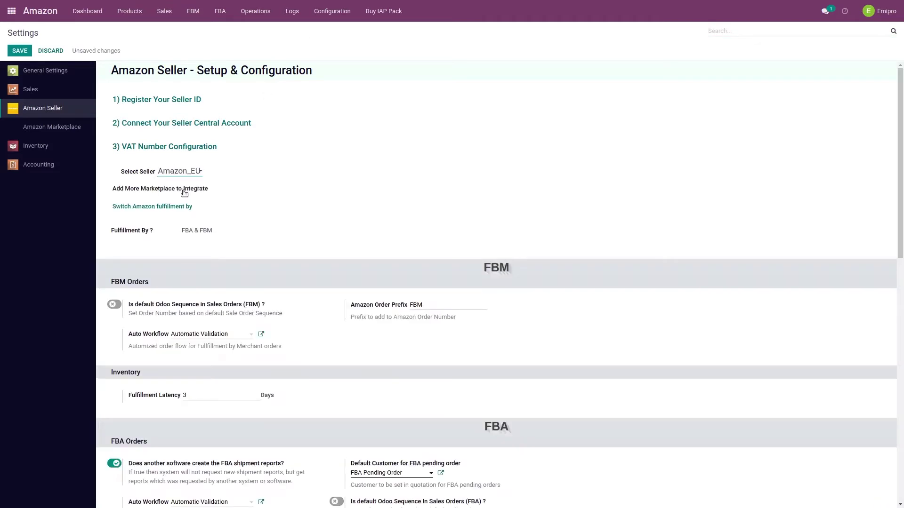
# Step: Scroll to FBA Orders and locate 'Does another software create the FBA shipment reports?'
pyautogui.scroll(-3, 400, 314)
pyautogui.scroll(-1, 468, 310)
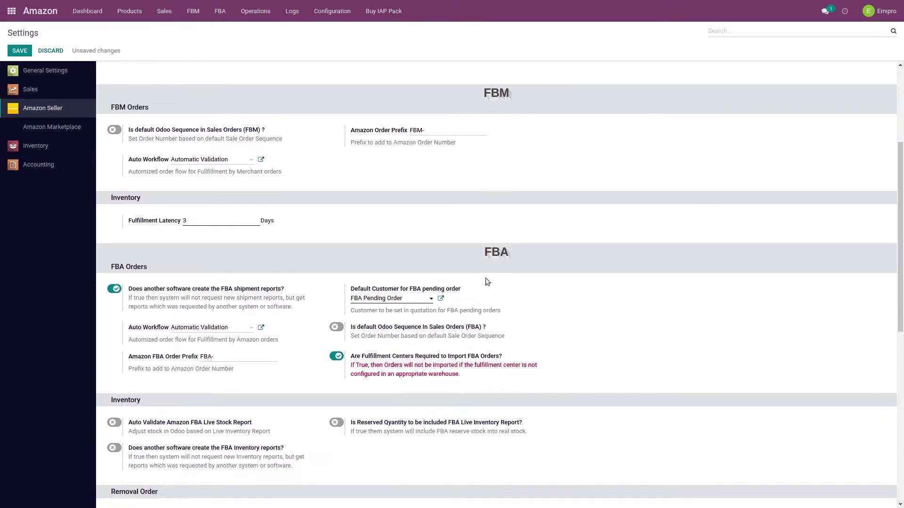
pyautogui.scroll(-2, 518, 253)
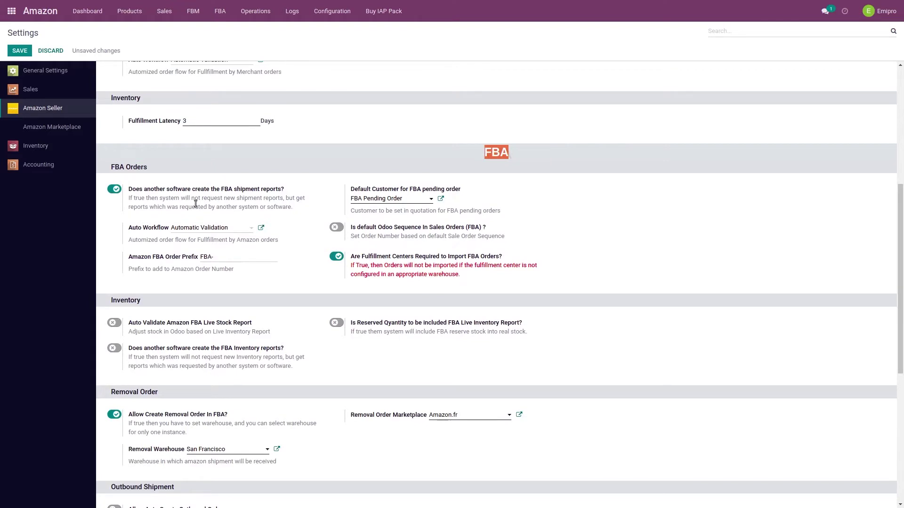
pyautogui.moveTo(133, 191); pyautogui.dragTo(289, 193)
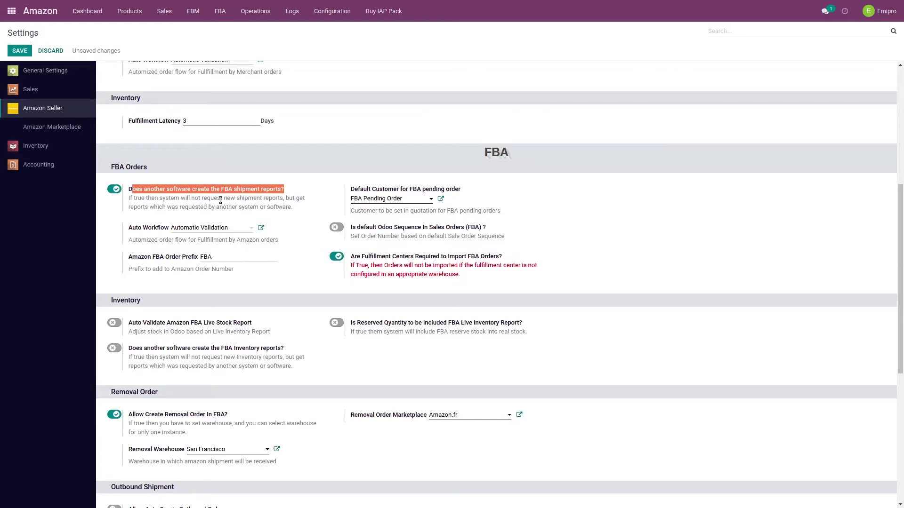
pyautogui.click(135, 200)
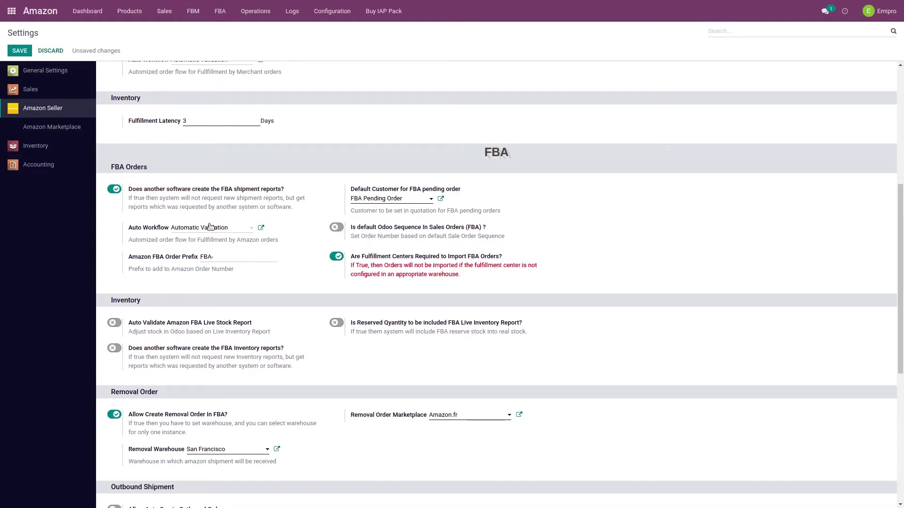
pyautogui.click(261, 228)
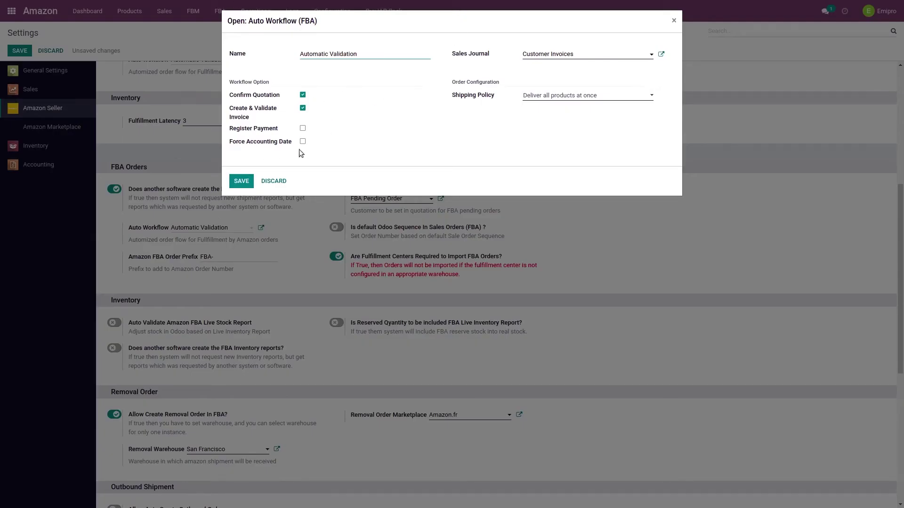
pyautogui.moveTo(229, 81); pyautogui.dragTo(270, 83)
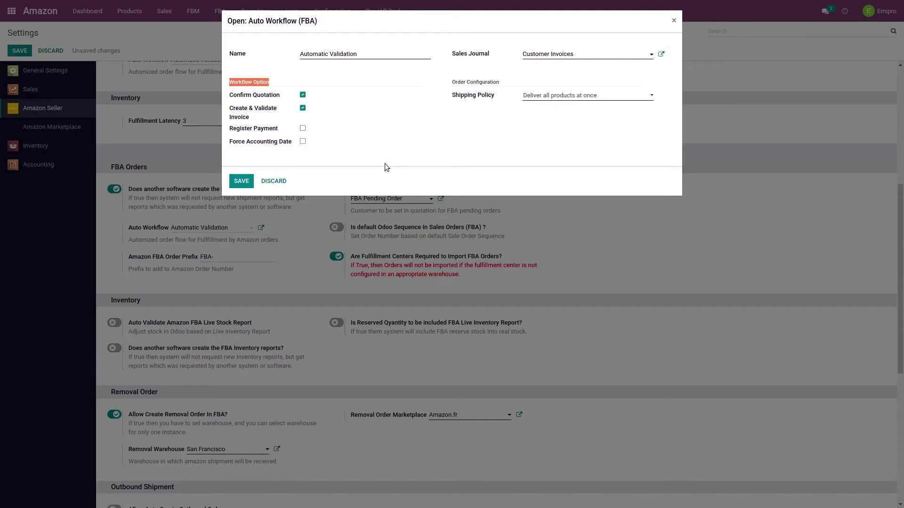
pyautogui.click(274, 181)
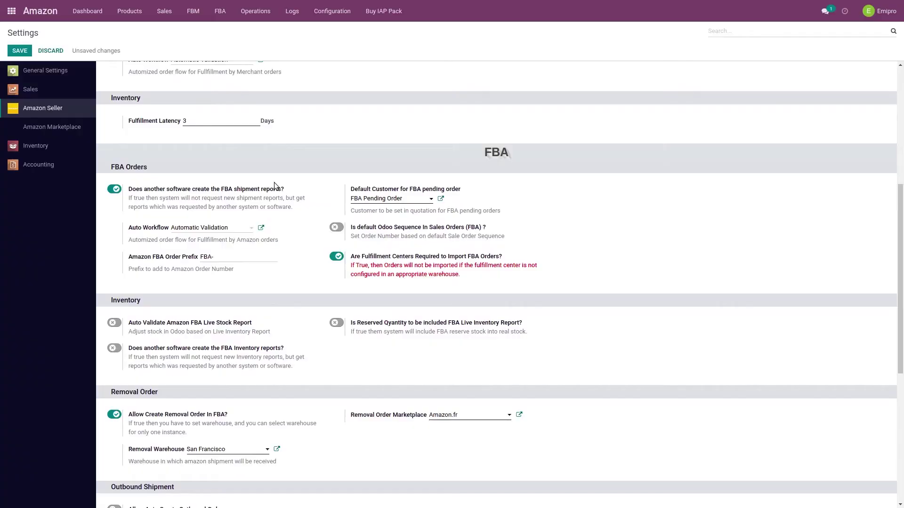
pyautogui.moveTo(357, 228); pyautogui.dragTo(487, 229)
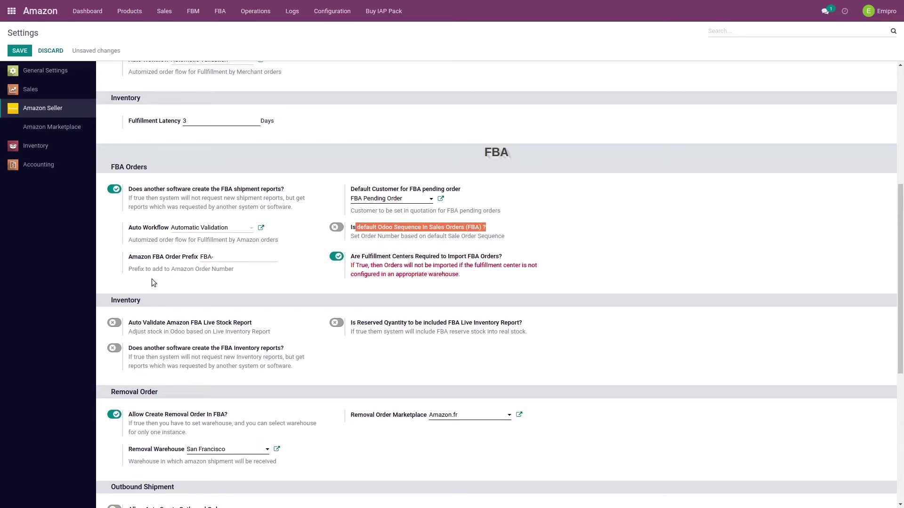
pyautogui.click(131, 261)
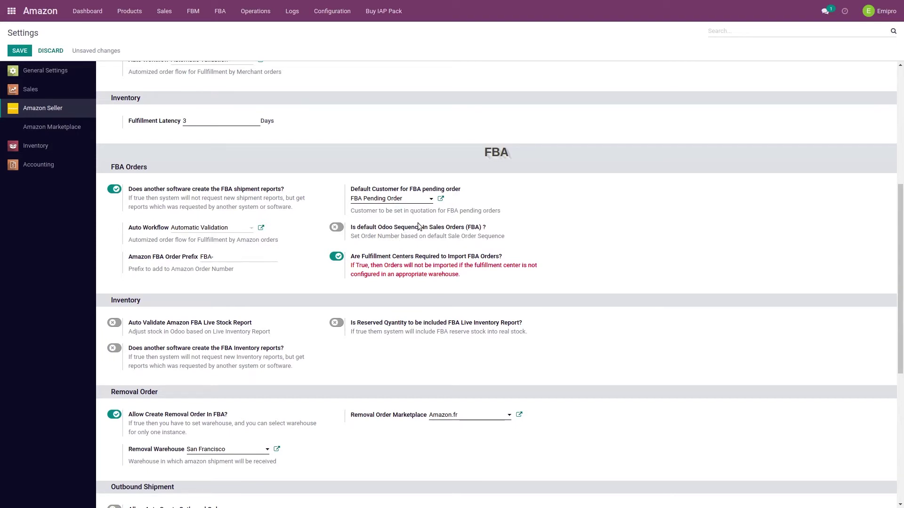
pyautogui.moveTo(228, 258); pyautogui.dragTo(200, 259)
pyautogui.moveTo(352, 257); pyautogui.dragTo(518, 262)
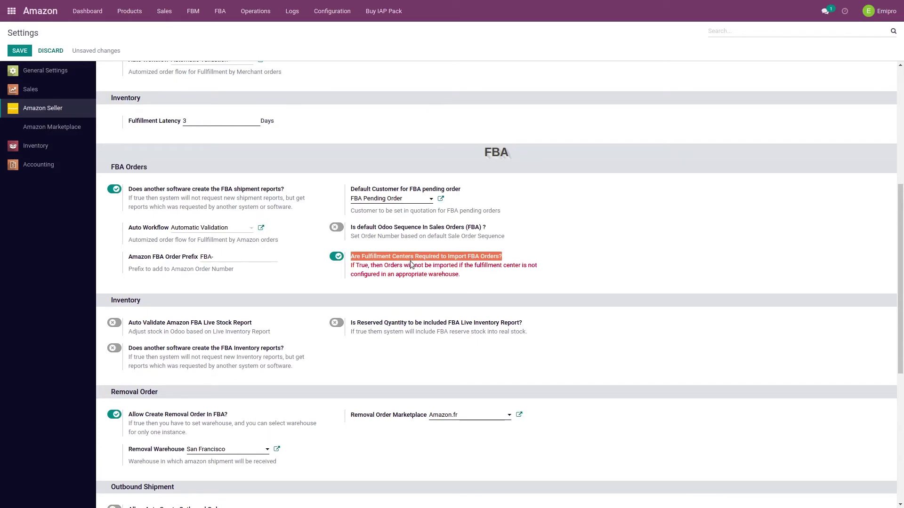
# Step: Select Amazon.fr in Amazon Marketplace settings and review its Orders section and FBA Warehouse
pyautogui.moveTo(379, 259)
pyautogui.click(43, 131)
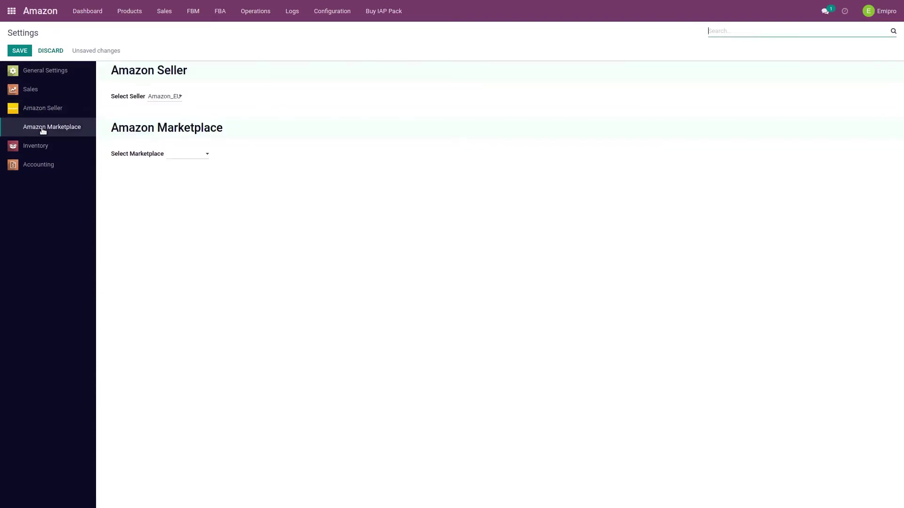
pyautogui.click(197, 157)
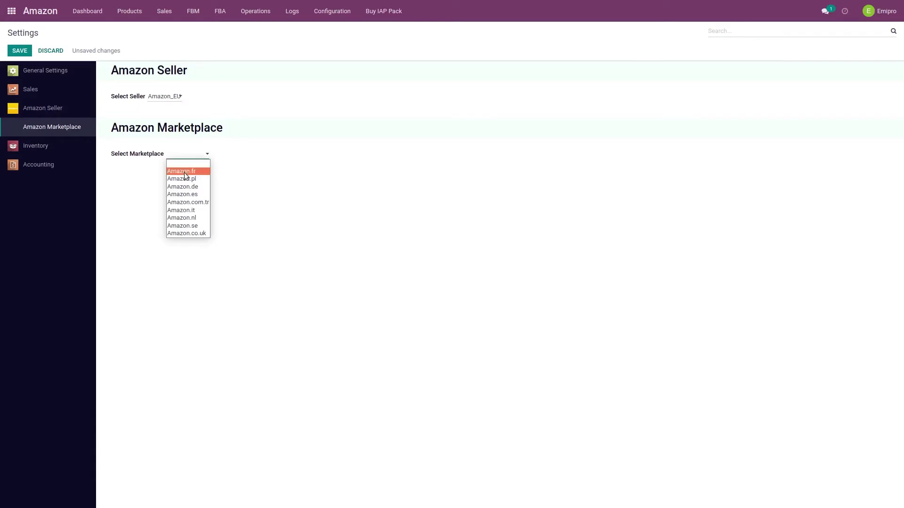
pyautogui.click(183, 171)
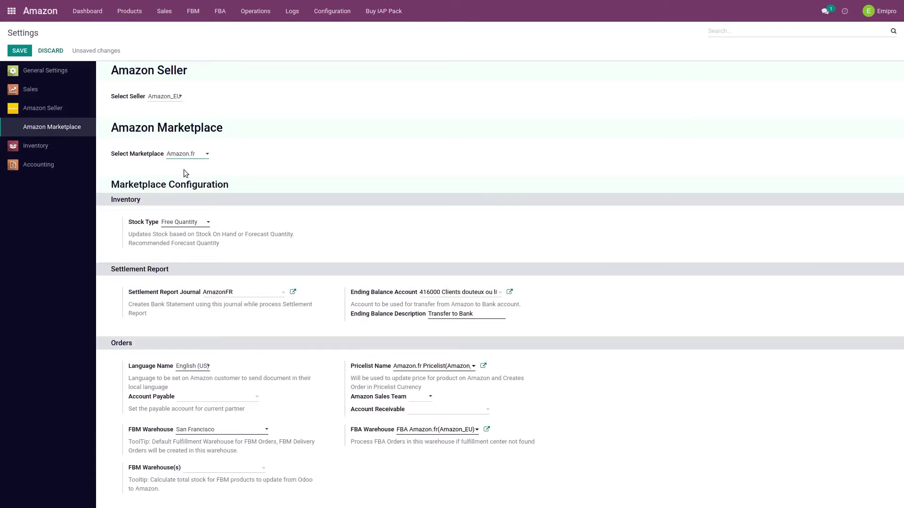
pyautogui.moveTo(138, 345); pyautogui.dragTo(104, 342)
pyautogui.moveTo(350, 436); pyautogui.dragTo(416, 438)
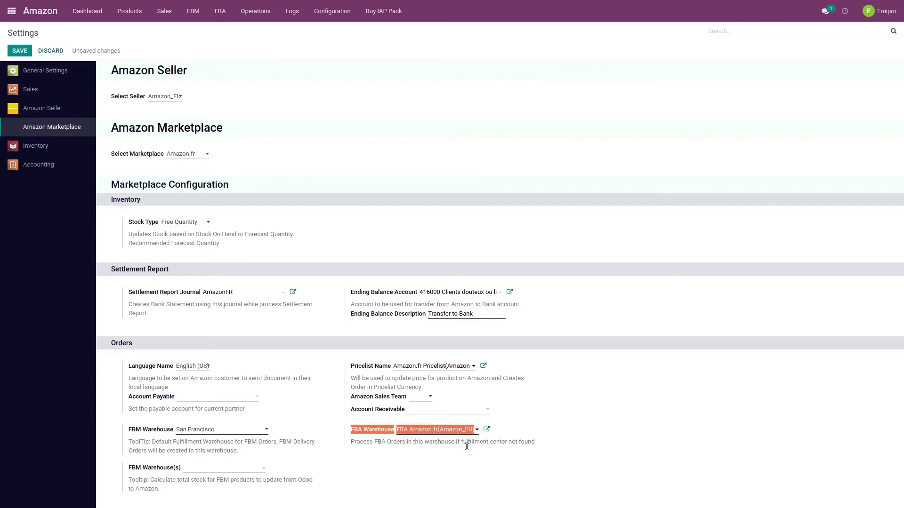
pyautogui.click(447, 433)
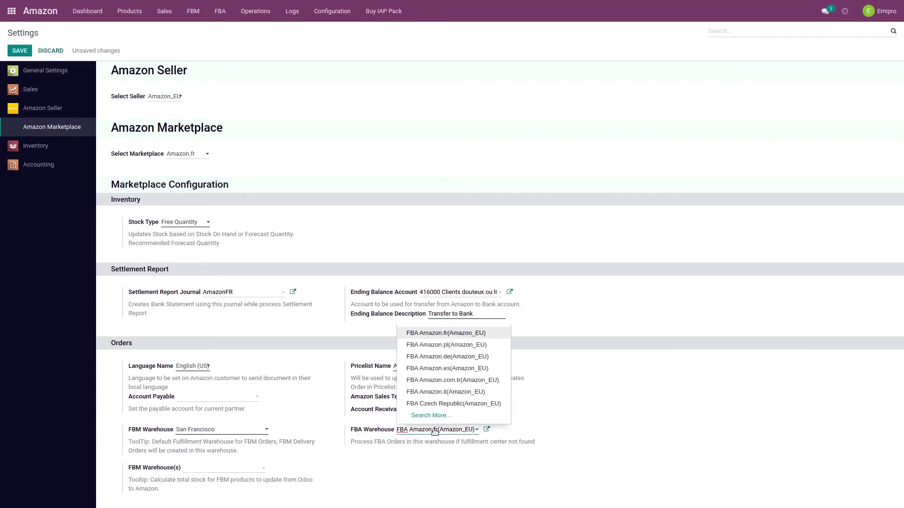
pyautogui.click(406, 480)
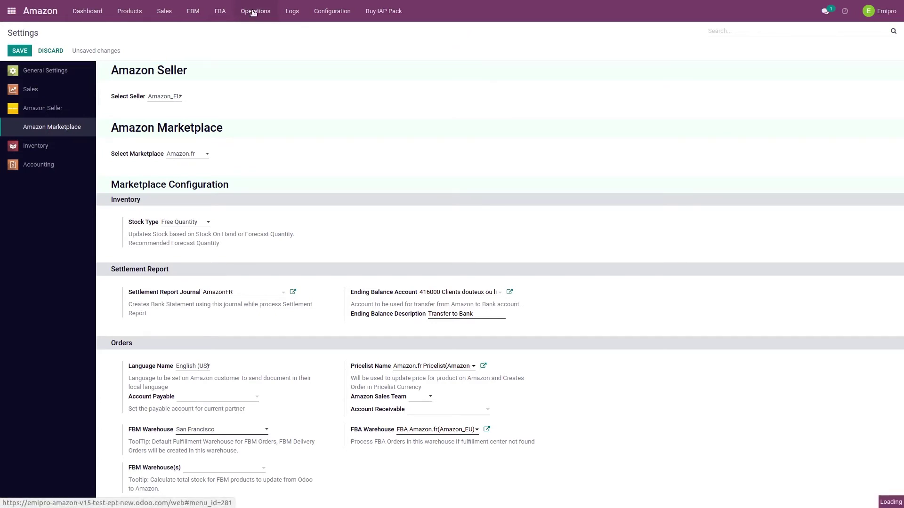
pyautogui.click(256, 11)
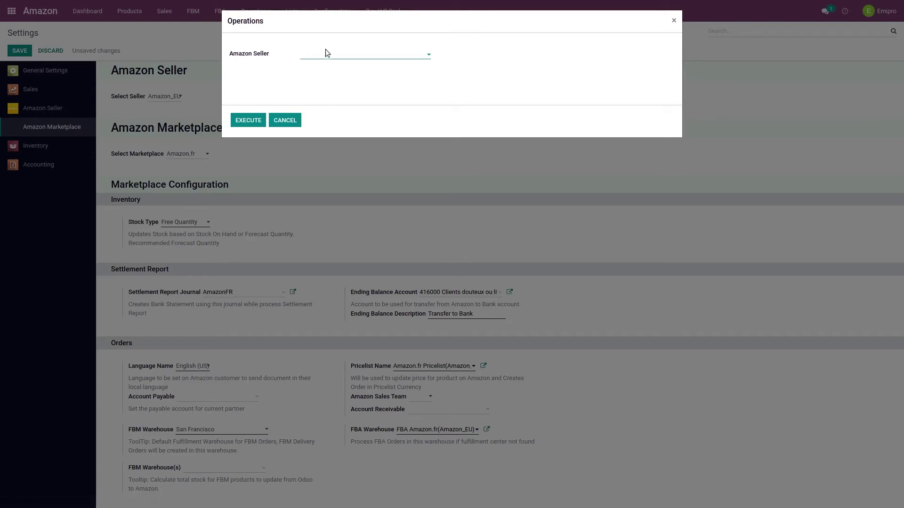
pyautogui.click(327, 56)
pyautogui.click(324, 70)
pyautogui.click(323, 69)
pyautogui.click(316, 91)
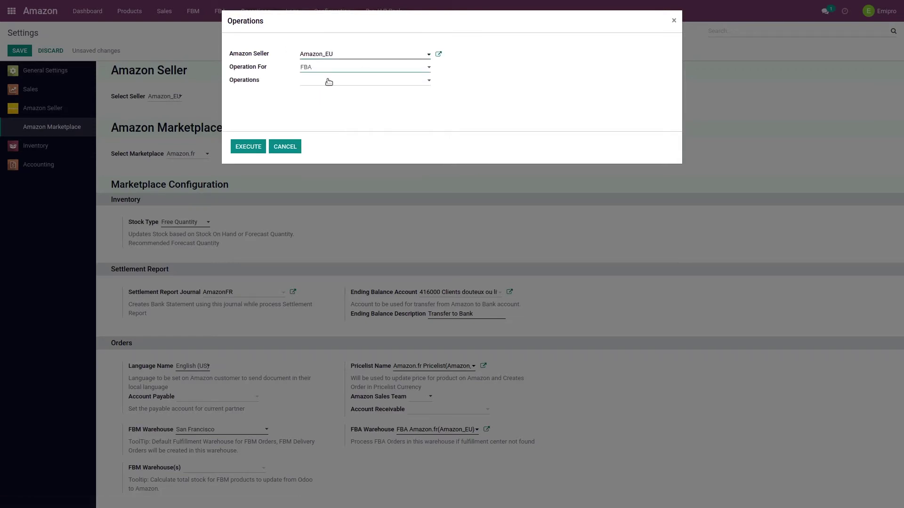
pyautogui.click(328, 81)
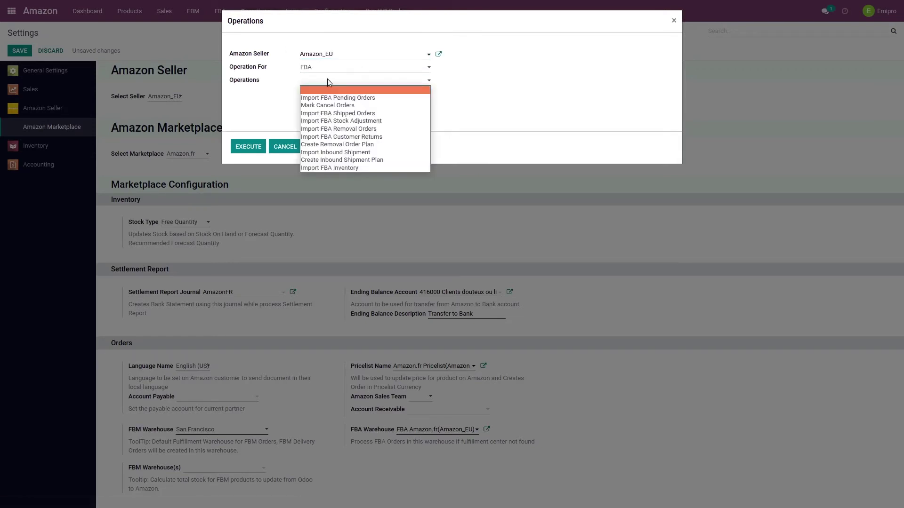
pyautogui.click(330, 112)
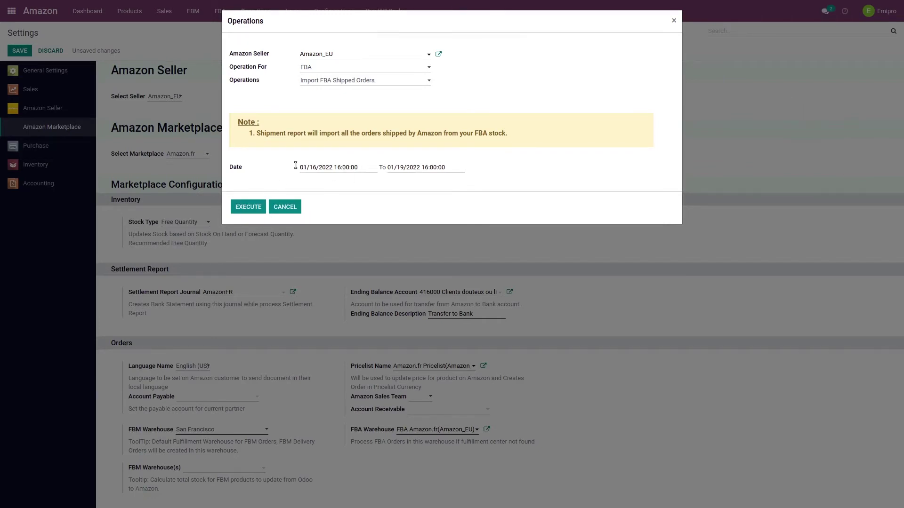
pyautogui.click(278, 206)
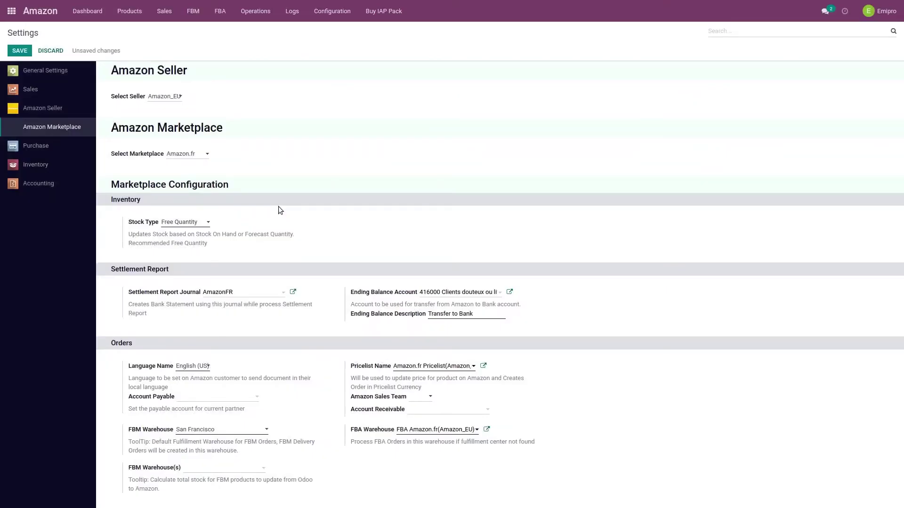
# Step: Leave the unsaved settings and go to the FBA shipment reports list
pyautogui.click(220, 13)
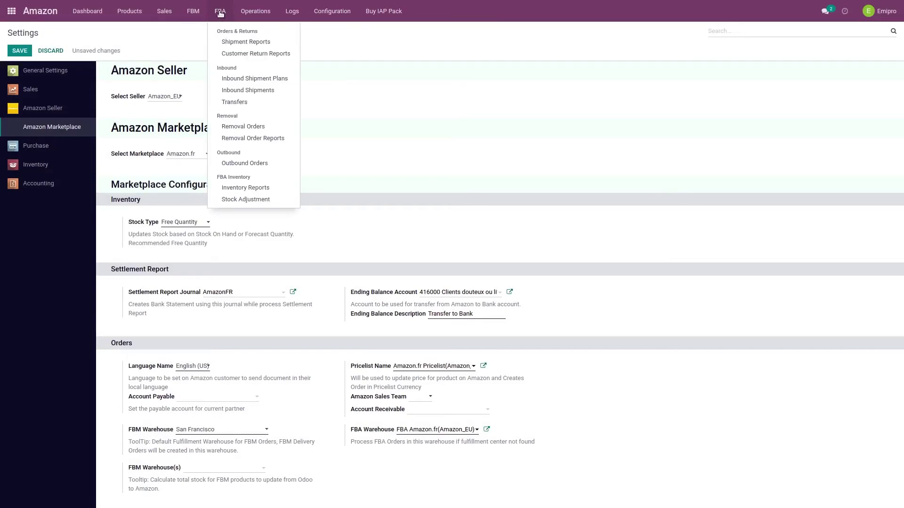
pyautogui.click(228, 42)
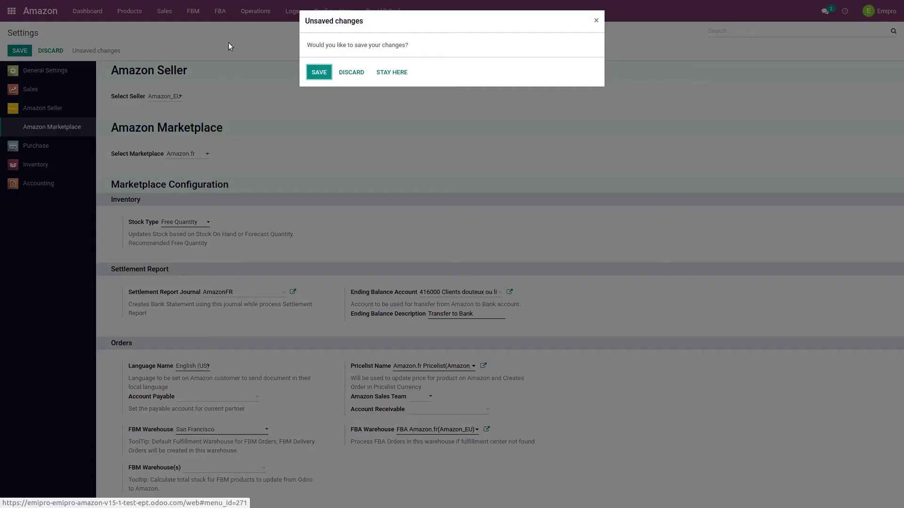
pyautogui.click(353, 72)
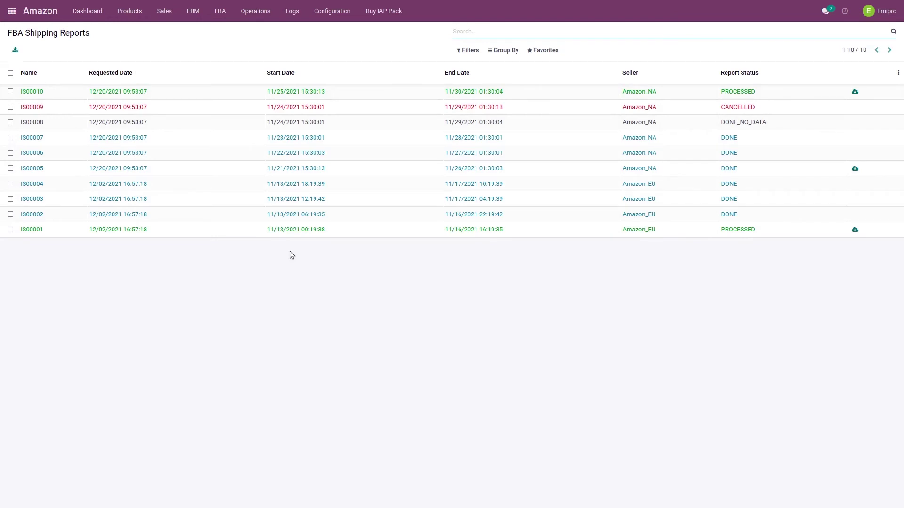
# Step: Get the report for IS00002, then move on to report IS00001
pyautogui.click(308, 216)
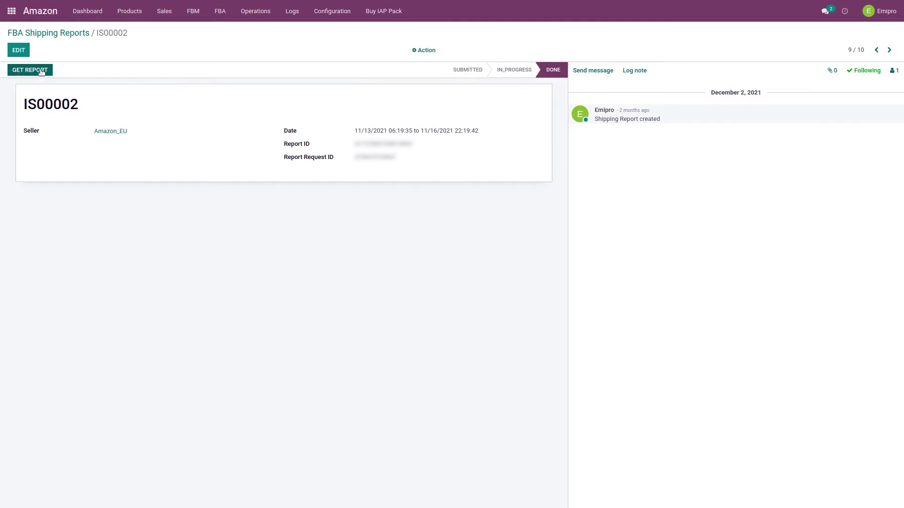
pyautogui.click(13, 75)
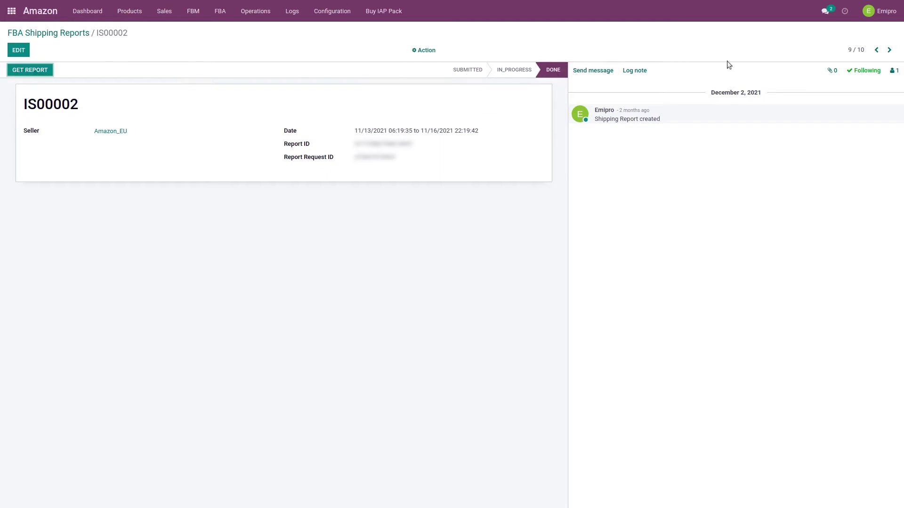
pyautogui.click(888, 51)
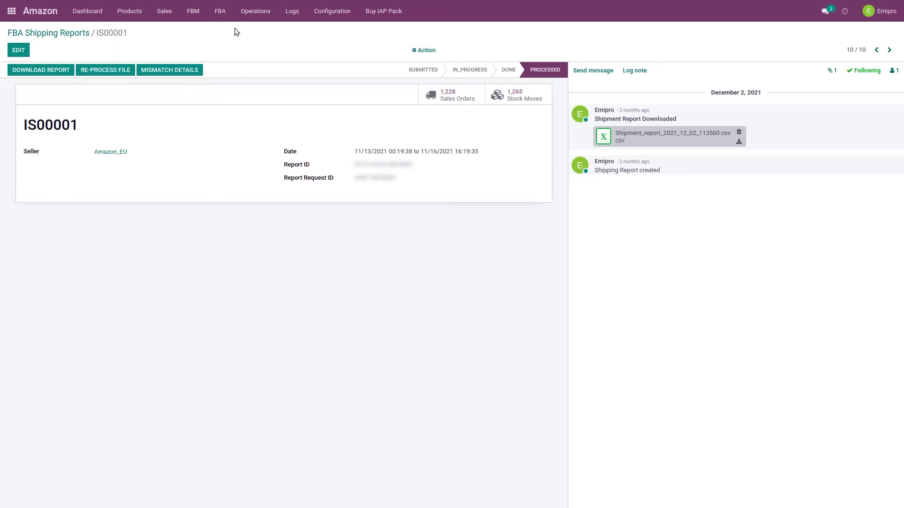
# Step: Open the most recent order from the Sales FBA Orders list
pyautogui.click(193, 11)
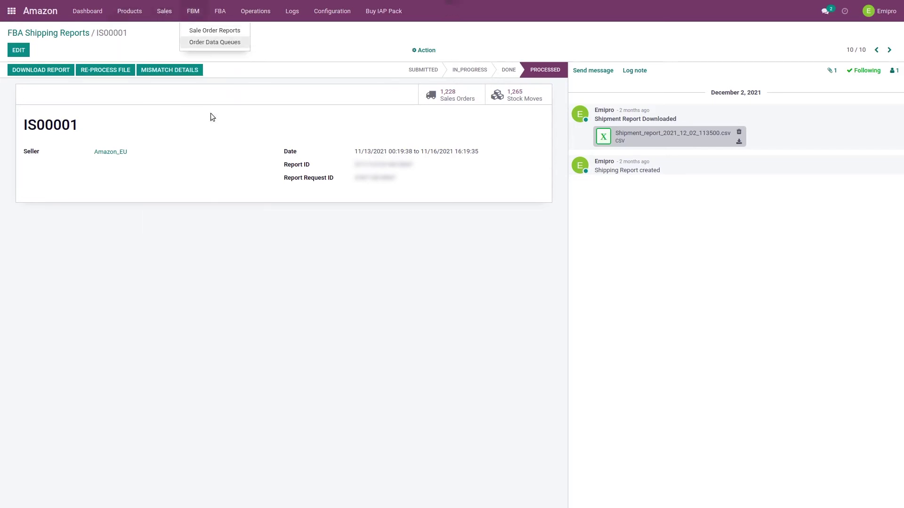
pyautogui.click(161, 17)
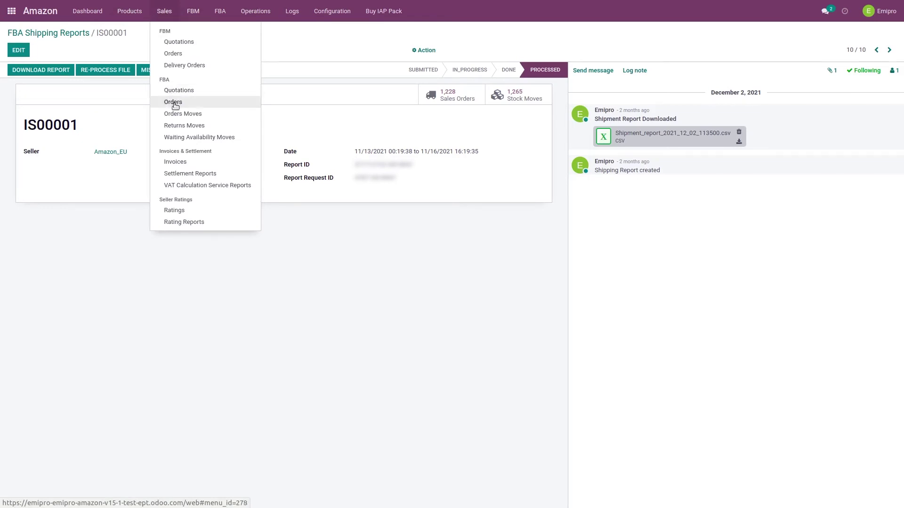
pyautogui.click(173, 103)
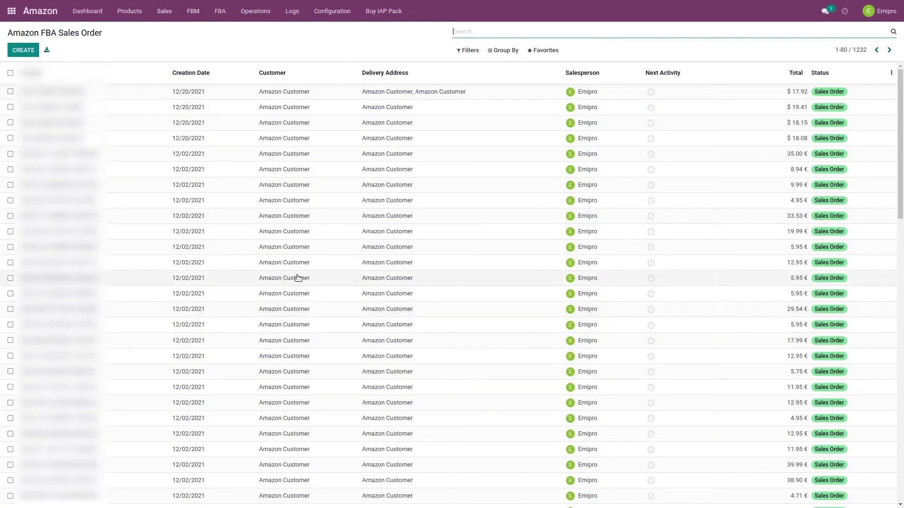
pyautogui.scroll(-5, 297, 279)
pyautogui.scroll(5, 295, 277)
pyautogui.click(279, 95)
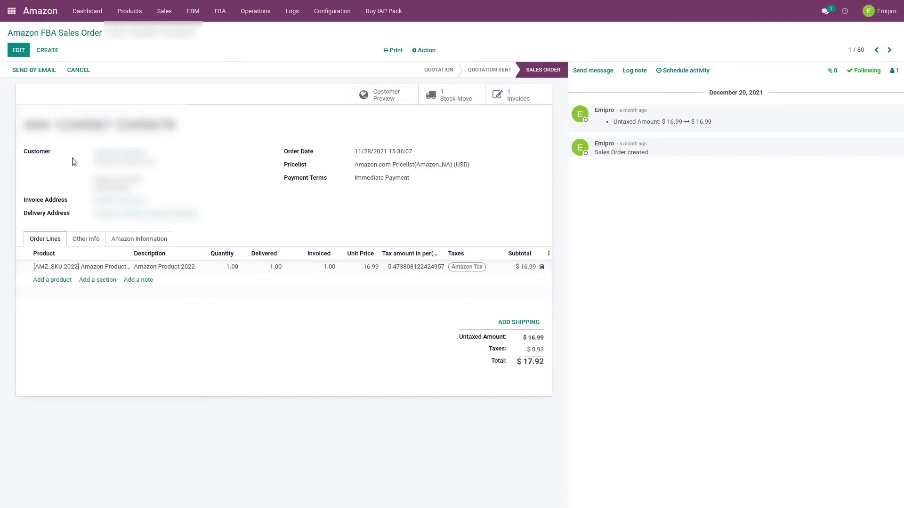
# Step: Check the order's FBA warehouse under Other Info and view its linked stock move
pyautogui.click(86, 240)
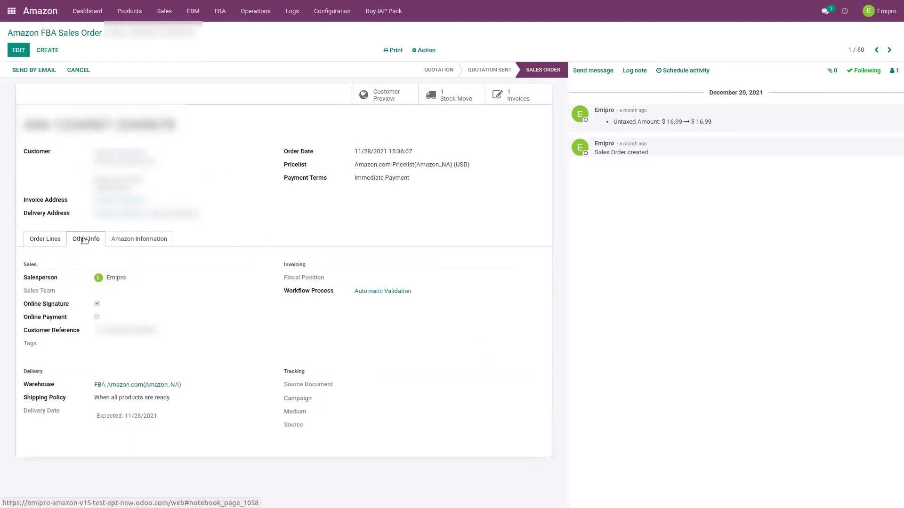
pyautogui.moveTo(28, 385); pyautogui.dragTo(75, 386)
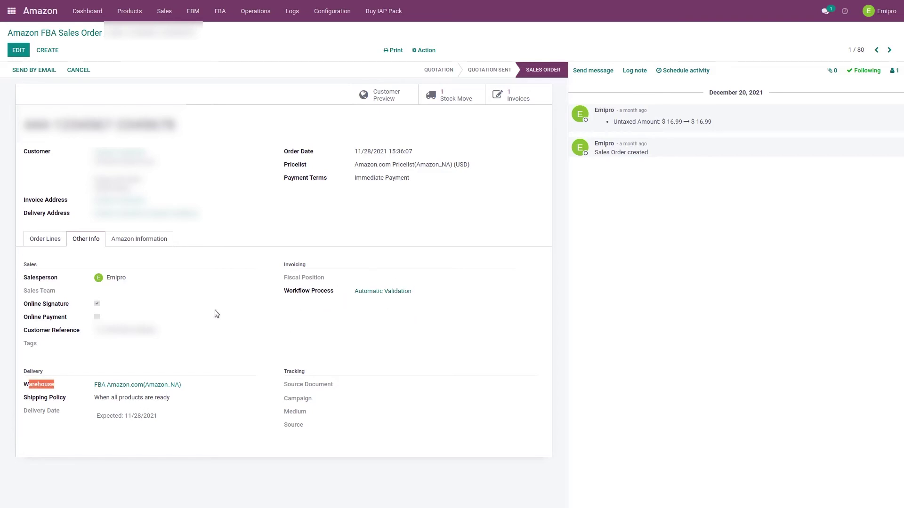
pyautogui.click(450, 96)
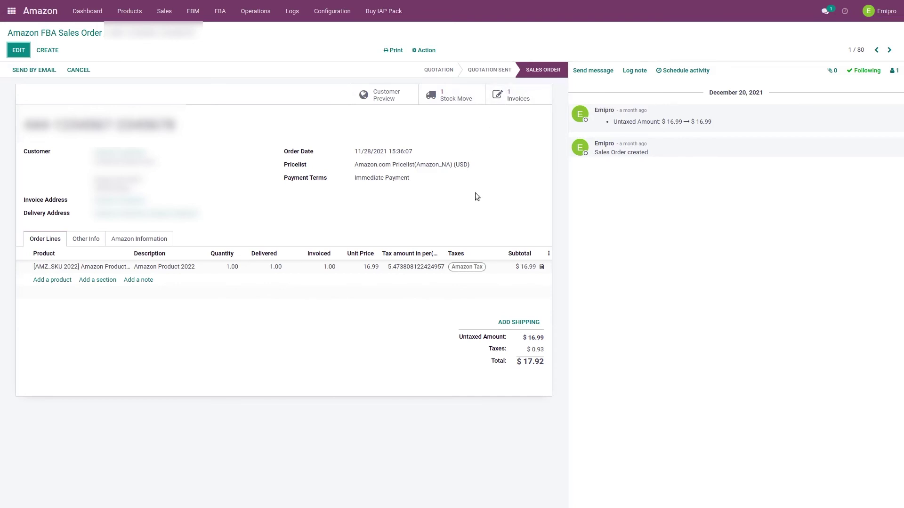
# Step: Open the Amazon_EU record from Configuration > Sellers
pyautogui.click(336, 13)
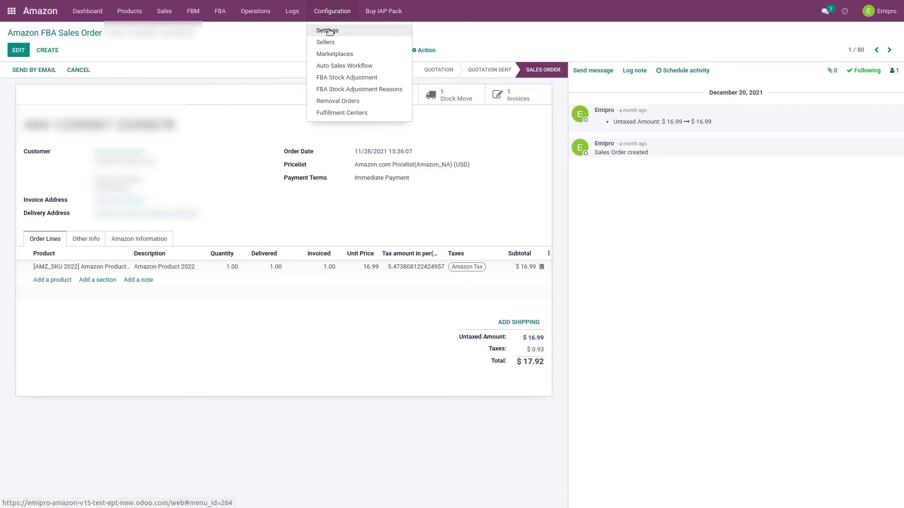
pyautogui.click(328, 31)
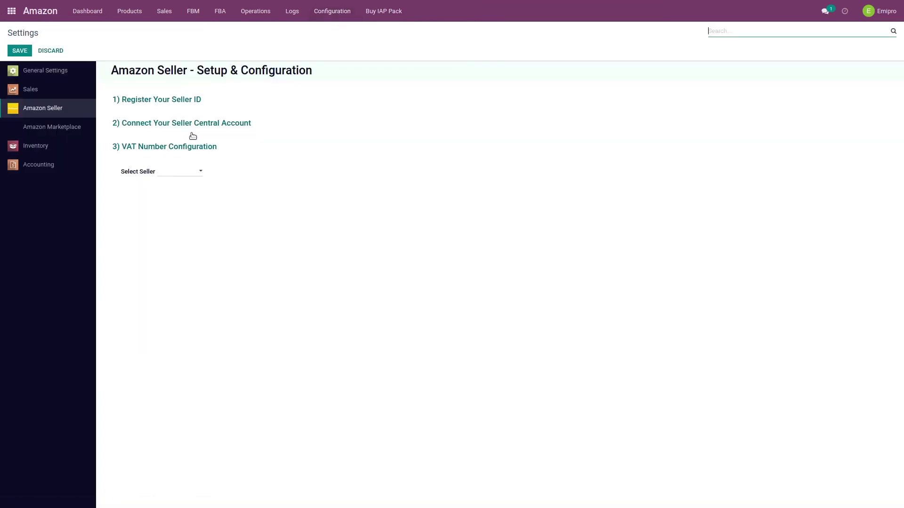
pyautogui.click(336, 13)
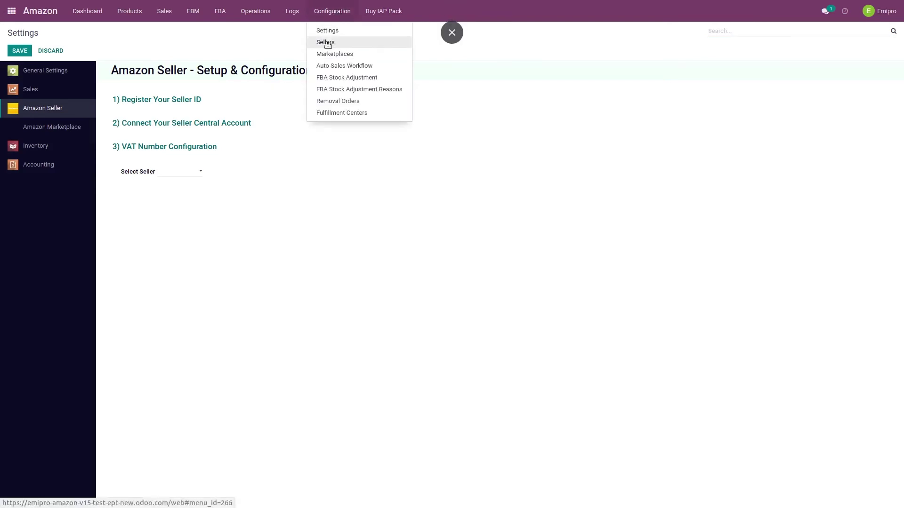
pyautogui.click(326, 42)
pyautogui.click(76, 94)
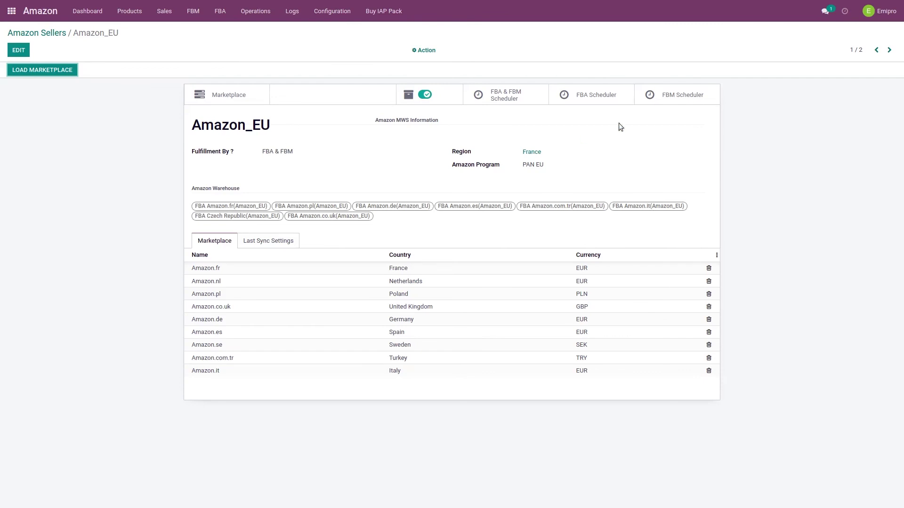
# Step: Schedule FBA shipment-report processing every 1 Days from January 20 as Amazon customer
pyautogui.click(568, 97)
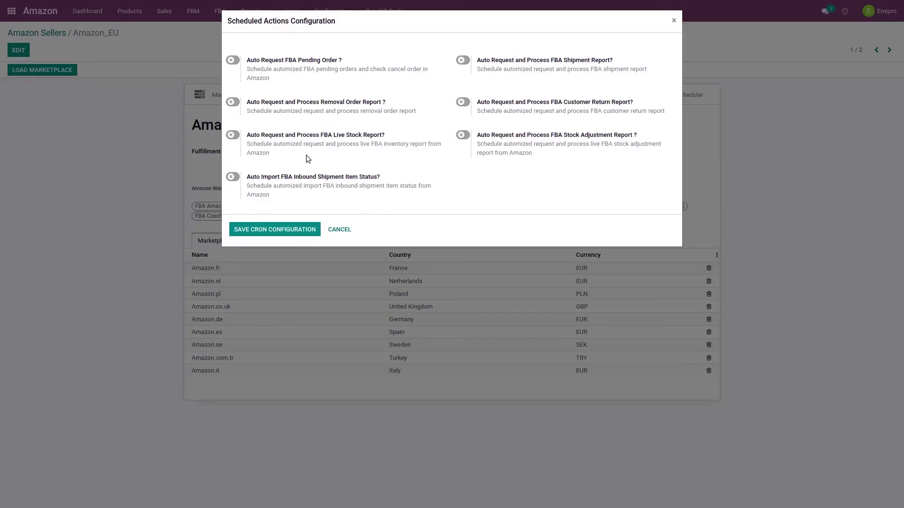
pyautogui.click(463, 60)
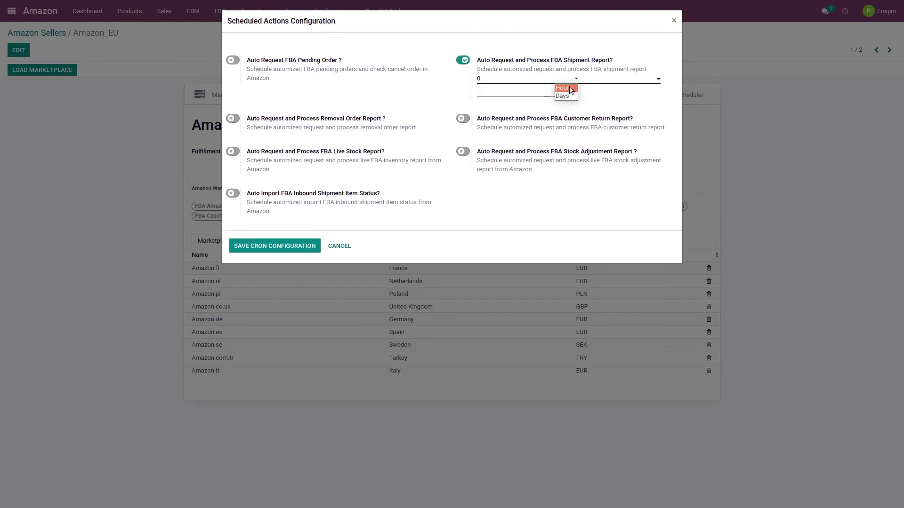
pyautogui.click(561, 85)
pyautogui.click(564, 95)
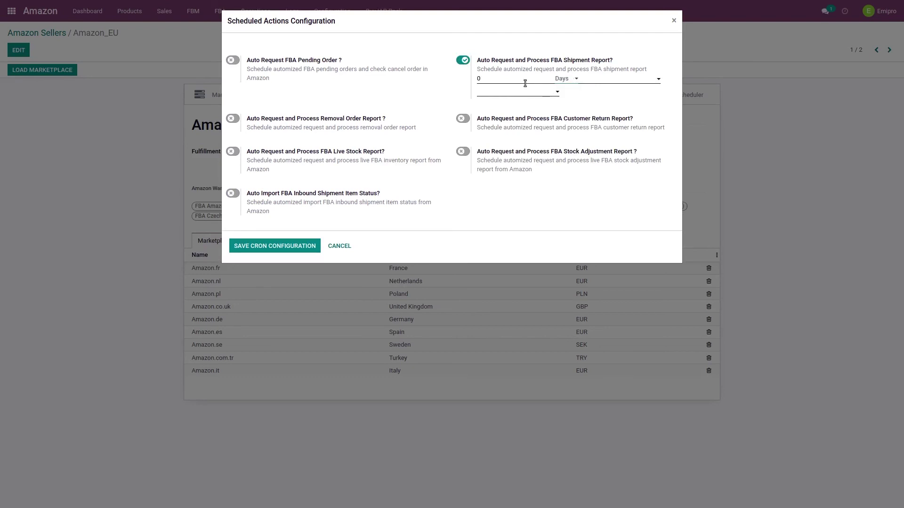
pyautogui.press('BackSpace')
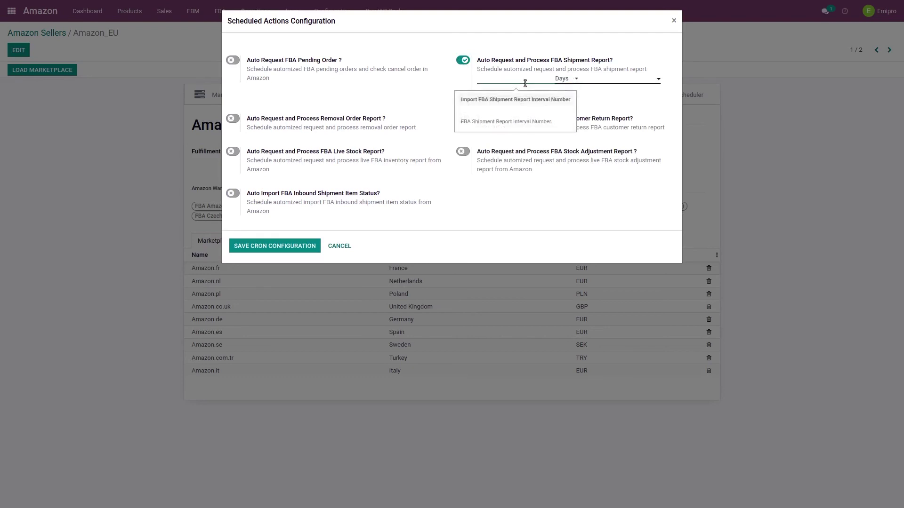
pyautogui.click(643, 83)
pyautogui.click(669, 186)
pyautogui.click(539, 91)
pyautogui.click(504, 107)
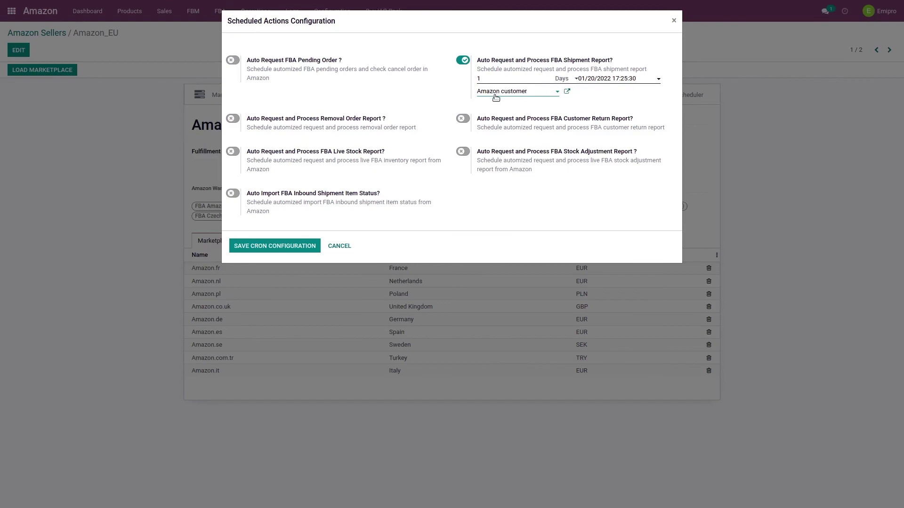
pyautogui.click(674, 20)
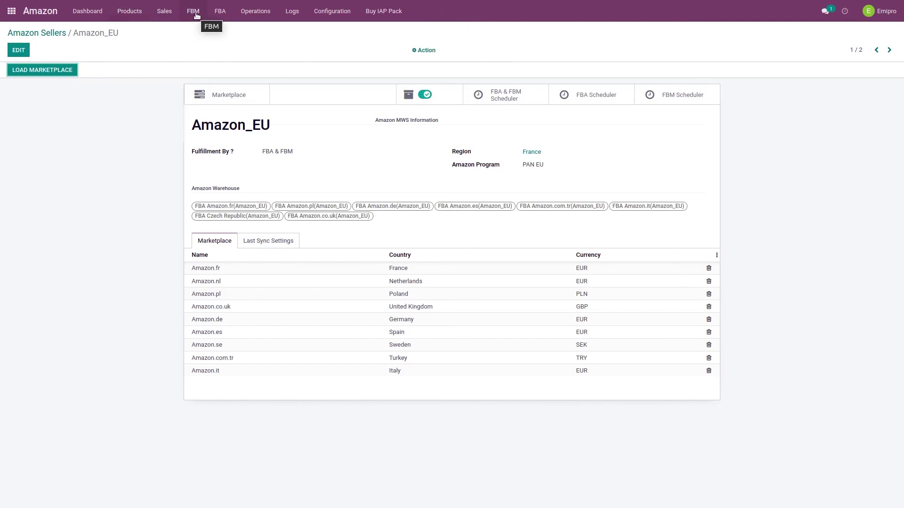
# Step: Open shipping report IS00010 from FBA Shipment Reports and view its Mismatch Details
pyautogui.click(222, 14)
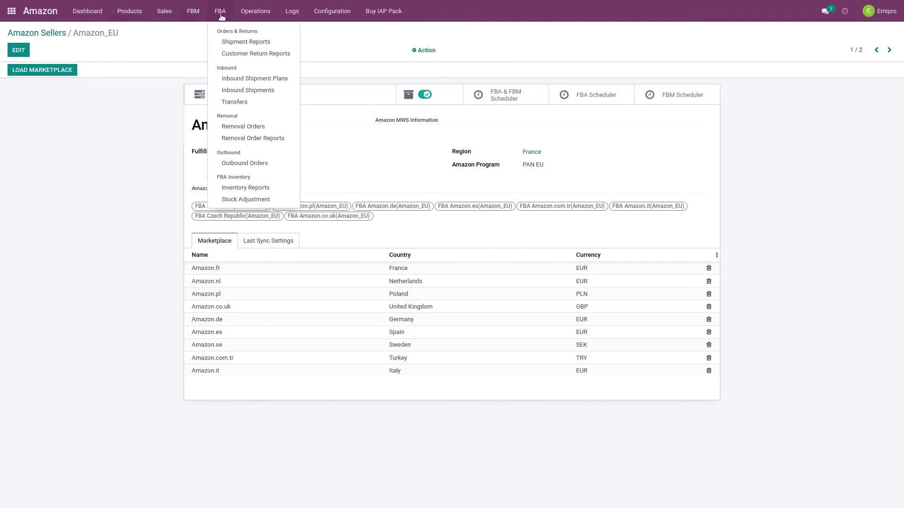
pyautogui.click(244, 42)
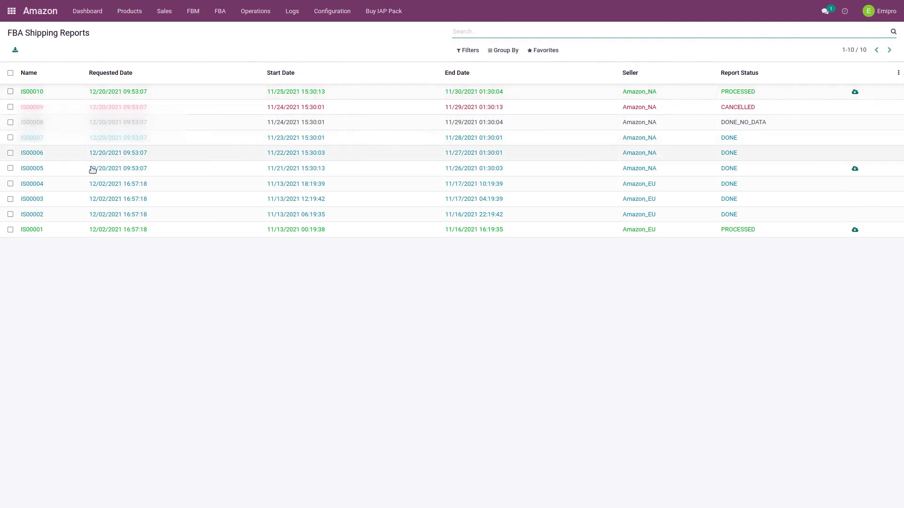
pyautogui.click(143, 95)
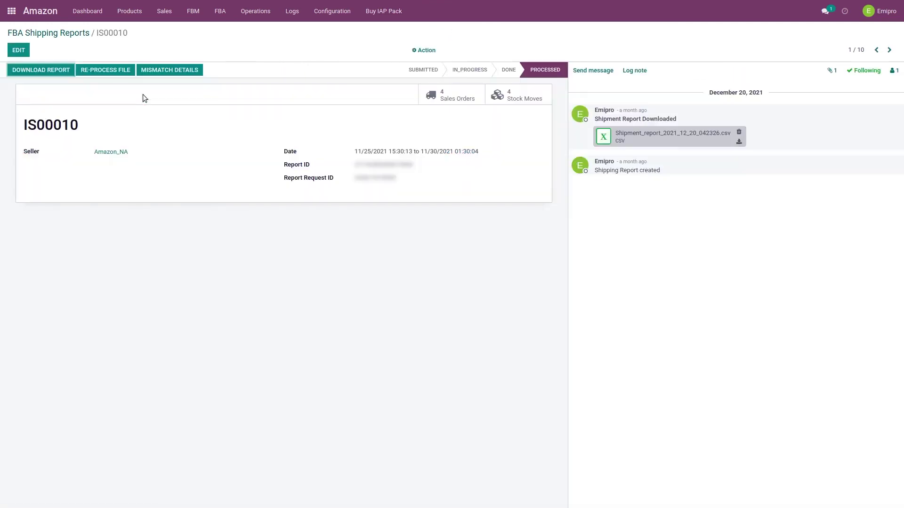
pyautogui.click(166, 70)
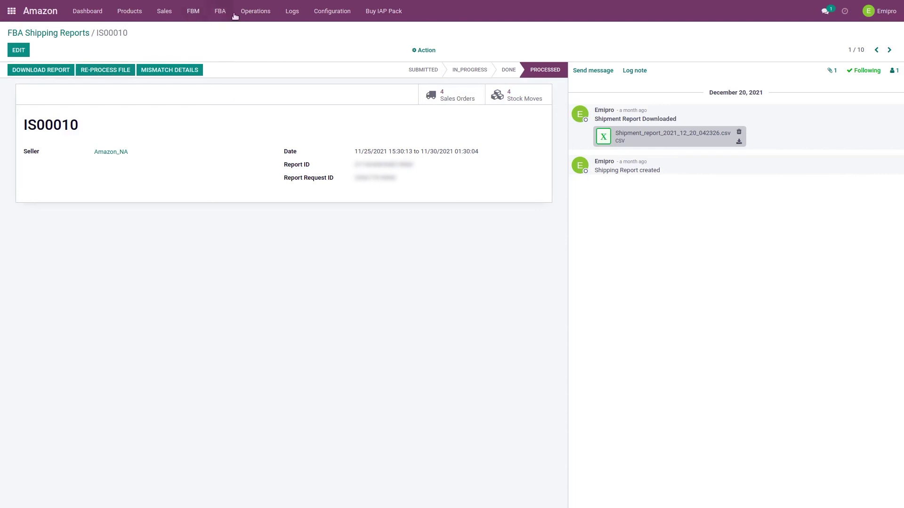
# Step: Group the Common Log Book by a custom Model grouping and expand Shipping Report
pyautogui.click(292, 13)
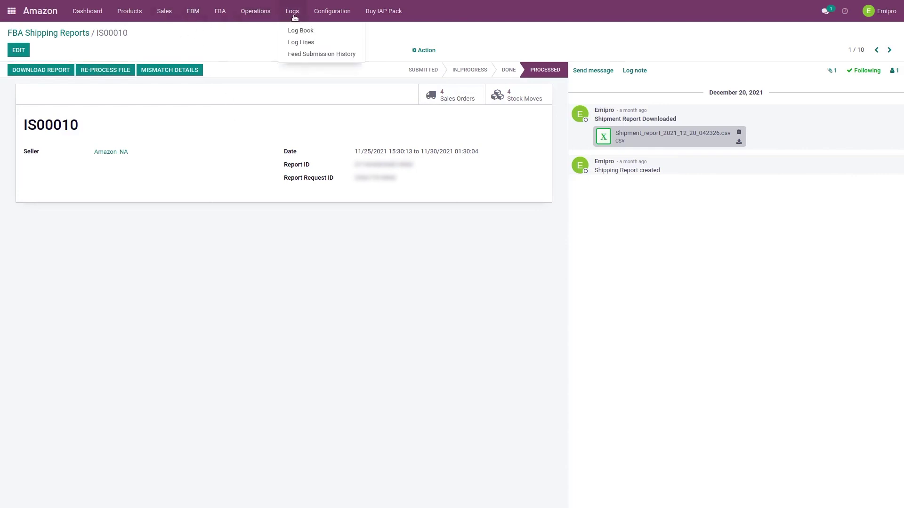
pyautogui.click(305, 30)
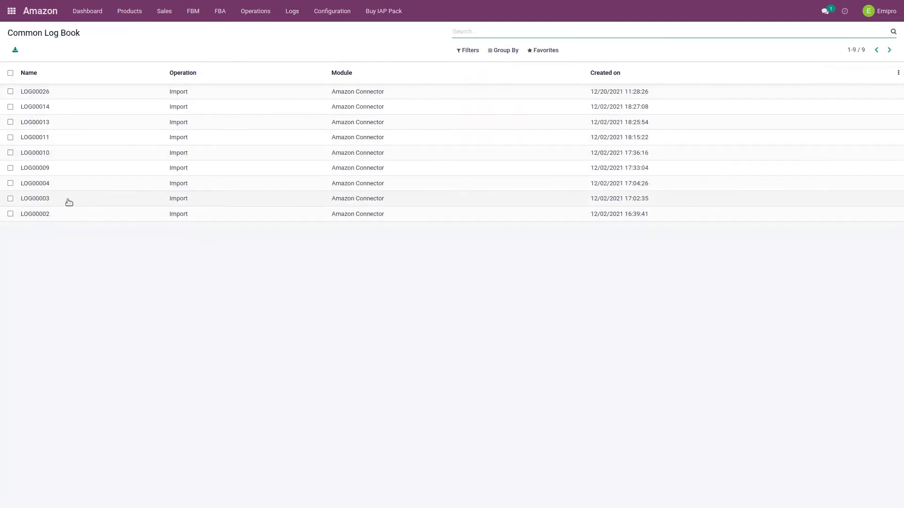
pyautogui.click(504, 52)
pyautogui.click(513, 66)
pyautogui.click(578, 68)
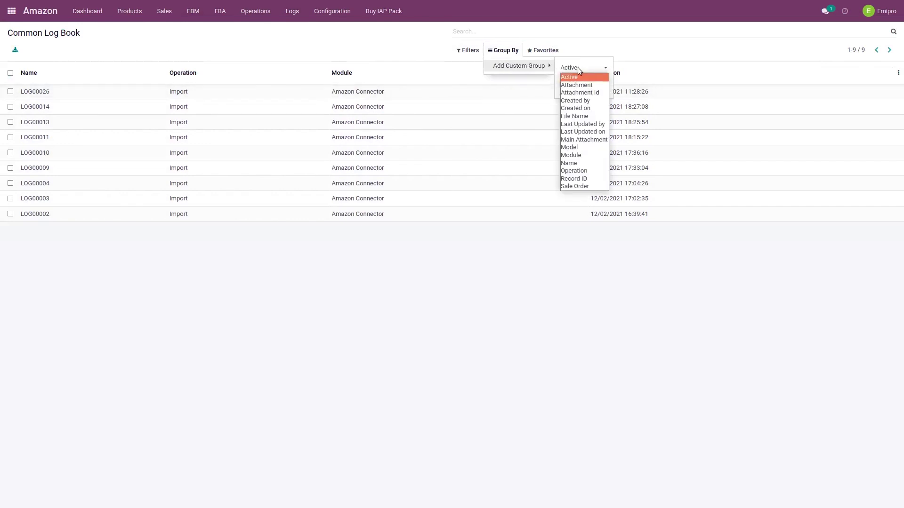
pyautogui.click(583, 147)
pyautogui.click(577, 85)
pyautogui.click(232, 258)
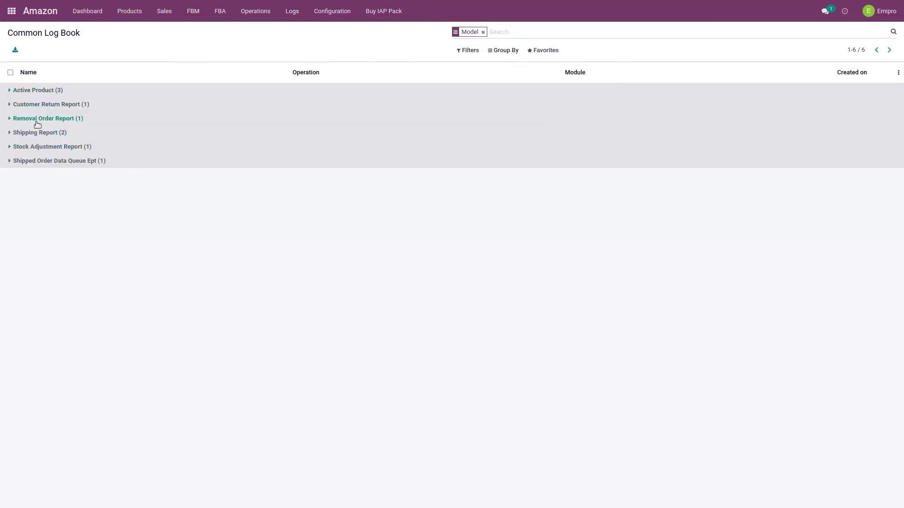
pyautogui.click(41, 133)
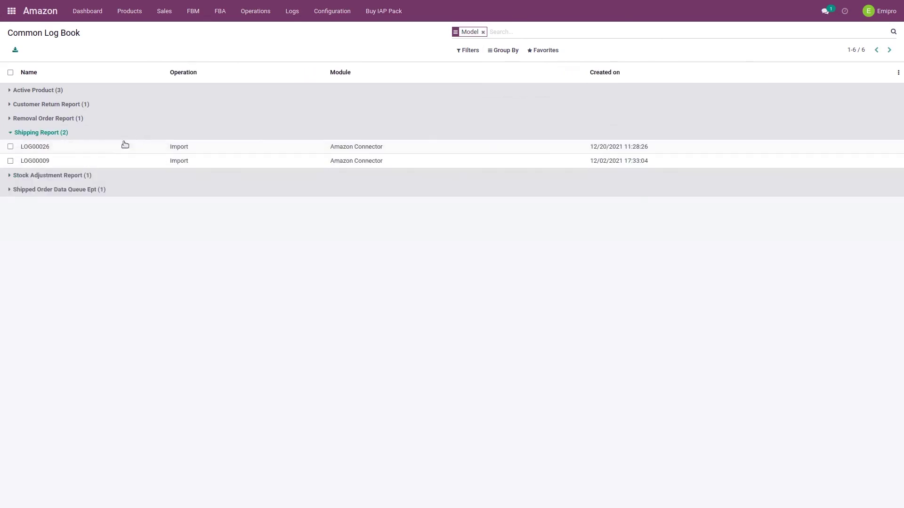